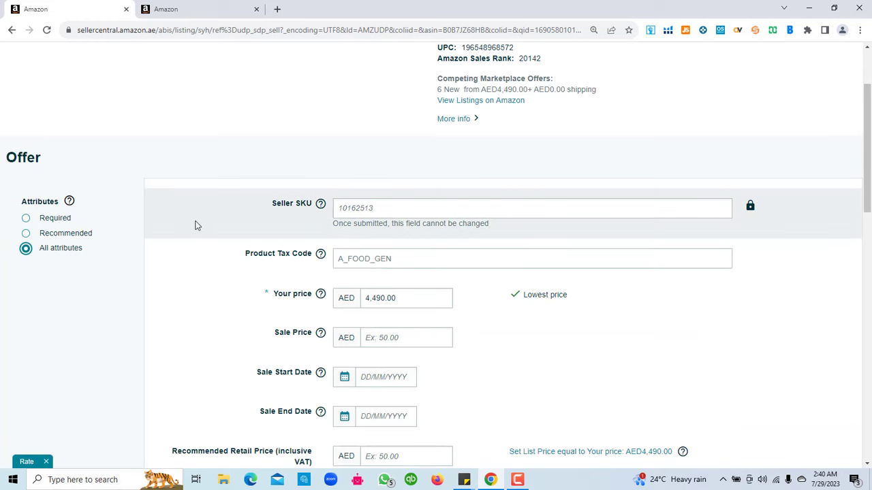
Review the full set of offer attributes, including handling time, gift options, start selling date, restock date, warranty and fulfillment channel
{"action": "scroll", "coordinate": [196, 224], "scroll_direction": "down", "scroll_amount": 10}
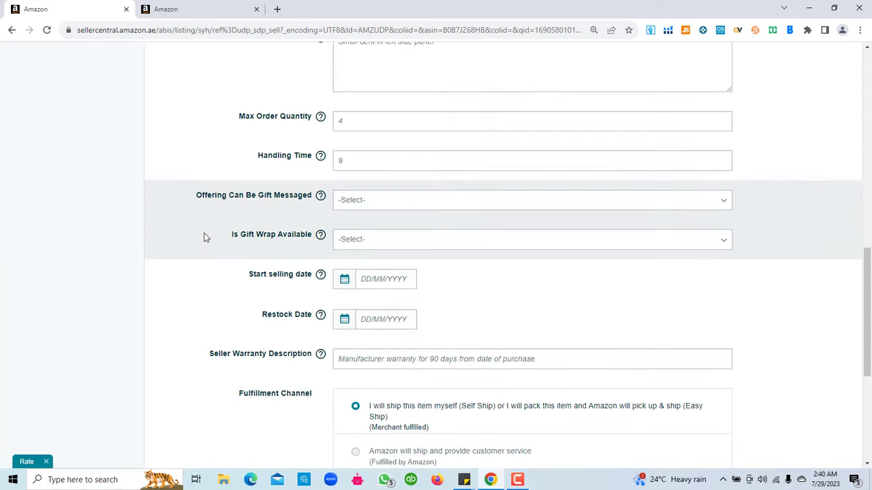
{"action": "scroll", "coordinate": [202, 237], "scroll_direction": "down", "scroll_amount": 4}
{"action": "scroll", "coordinate": [203, 237], "scroll_direction": "up", "scroll_amount": 4}
{"action": "left_click", "coordinate": [361, 285]}
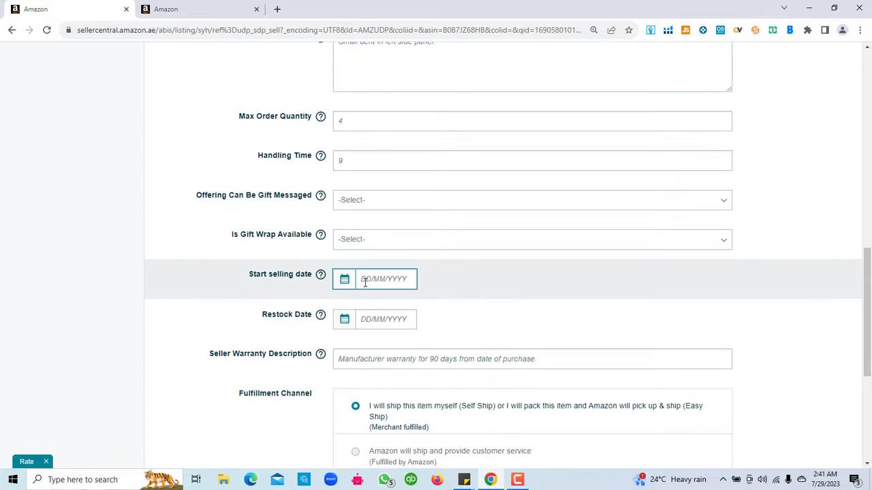
{"action": "scroll", "coordinate": [385, 277], "scroll_direction": "down", "scroll_amount": 2}
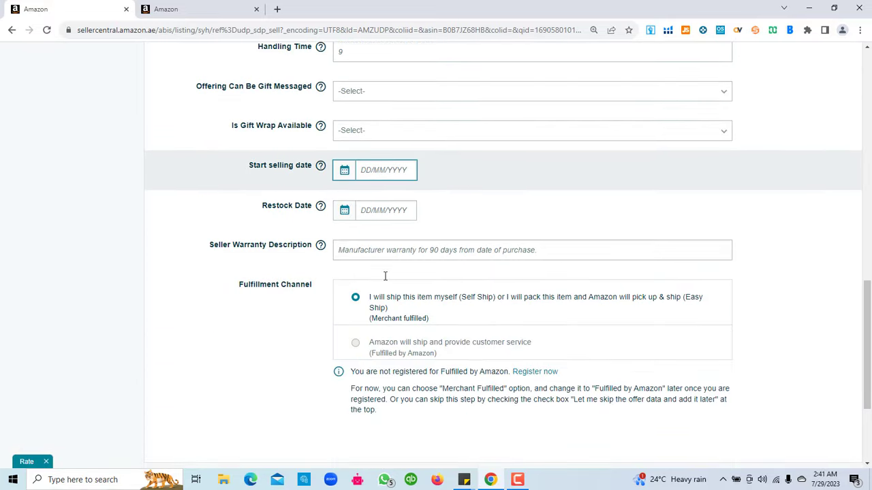
{"action": "scroll", "coordinate": [235, 305], "scroll_direction": "up", "scroll_amount": 8}
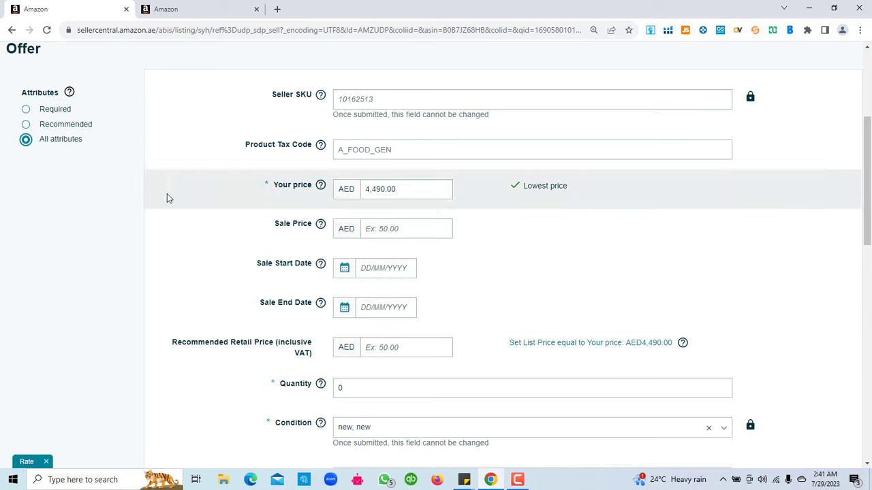
Limit the offer form to the Recommended attributes and submit the HP Spectre x360 listing
{"action": "left_click", "coordinate": [60, 127]}
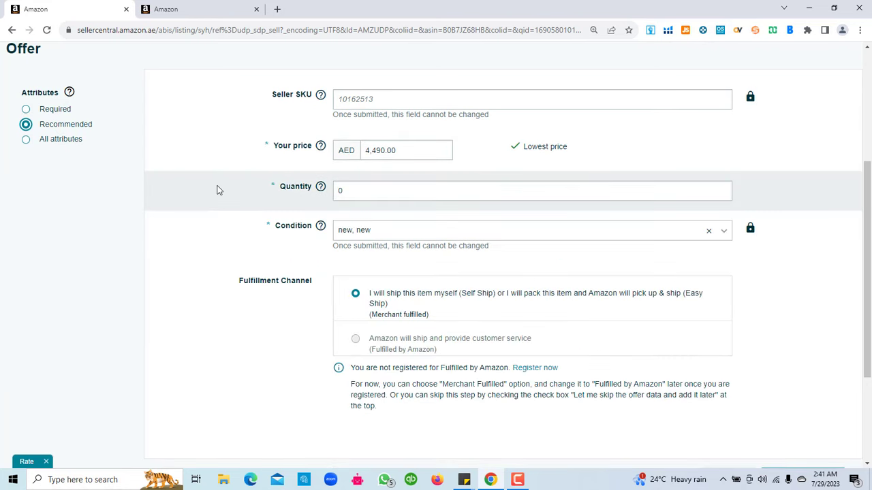
{"action": "scroll", "coordinate": [216, 189], "scroll_direction": "down", "scroll_amount": 3}
{"action": "scroll", "coordinate": [216, 188], "scroll_direction": "up", "scroll_amount": 3}
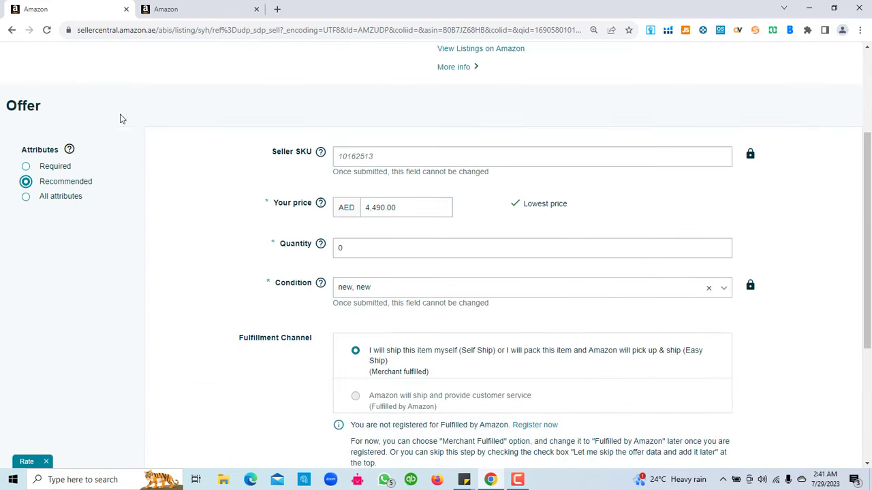
{"action": "scroll", "coordinate": [841, 264], "scroll_direction": "down", "scroll_amount": 3}
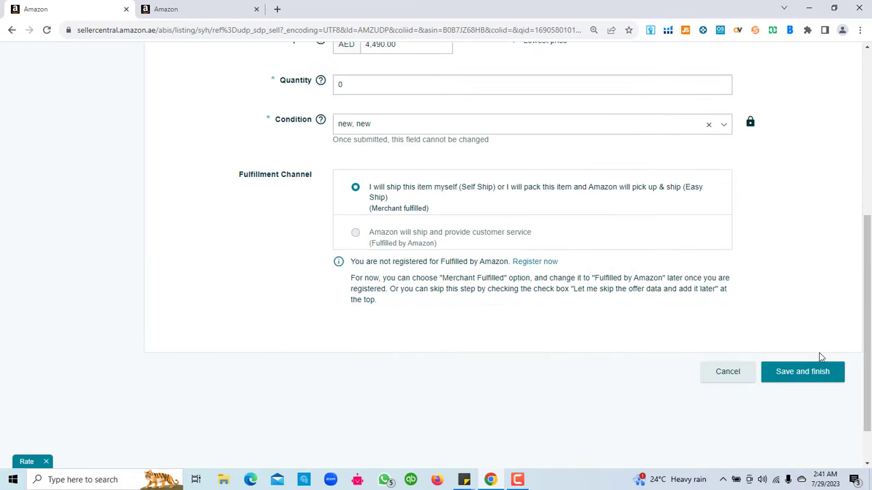
{"action": "left_click", "coordinate": [795, 372]}
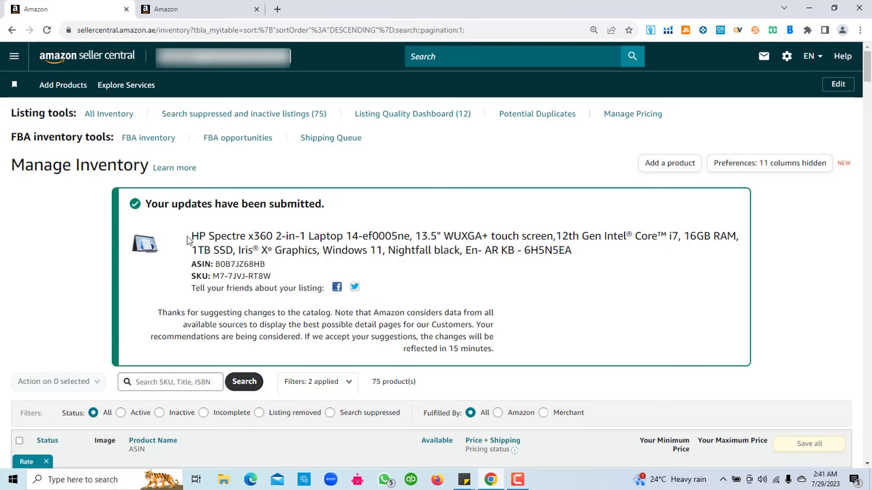
Read the submitted product's title and the processing time in the update notice
{"action": "left_click_drag", "start_coordinate": [188, 238], "coordinate": [369, 261]}
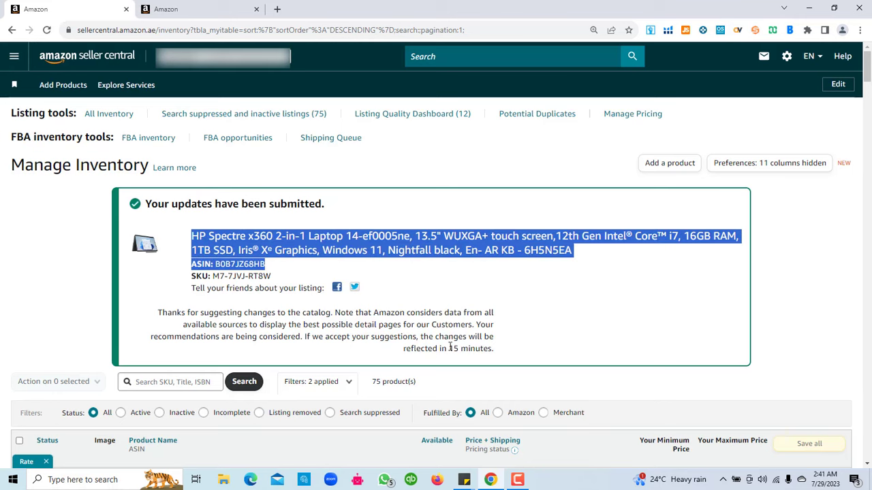
{"action": "left_click_drag", "start_coordinate": [446, 348], "coordinate": [467, 352]}
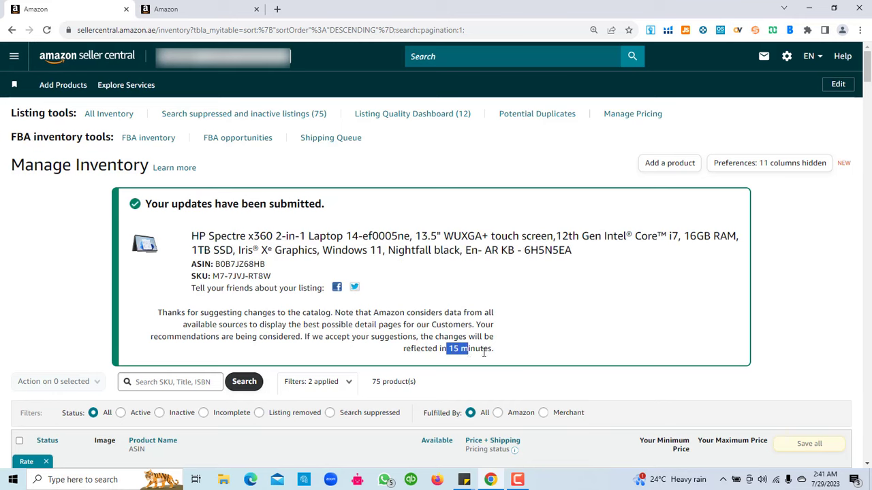
{"action": "left_click", "coordinate": [499, 354]}
In the second Seller Central tab, check the product listings under Manage All Inventory and return to the home page
{"action": "left_click", "coordinate": [196, 10]}
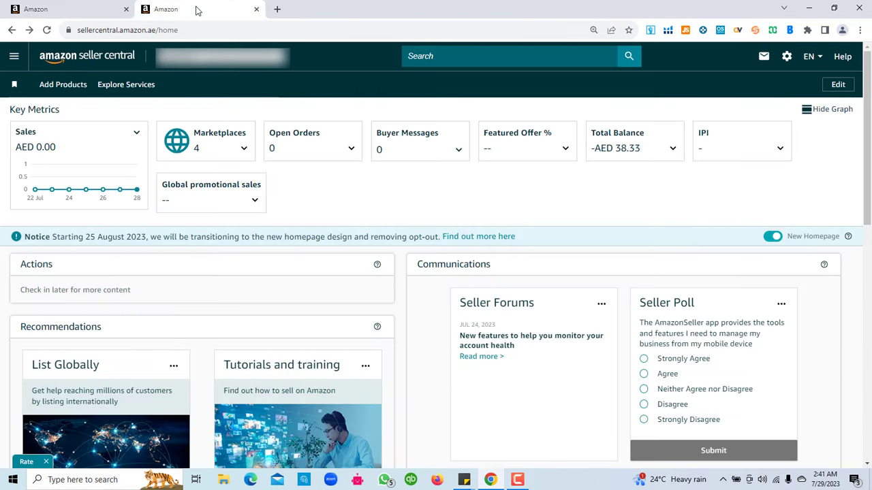
{"action": "left_click", "coordinate": [15, 58]}
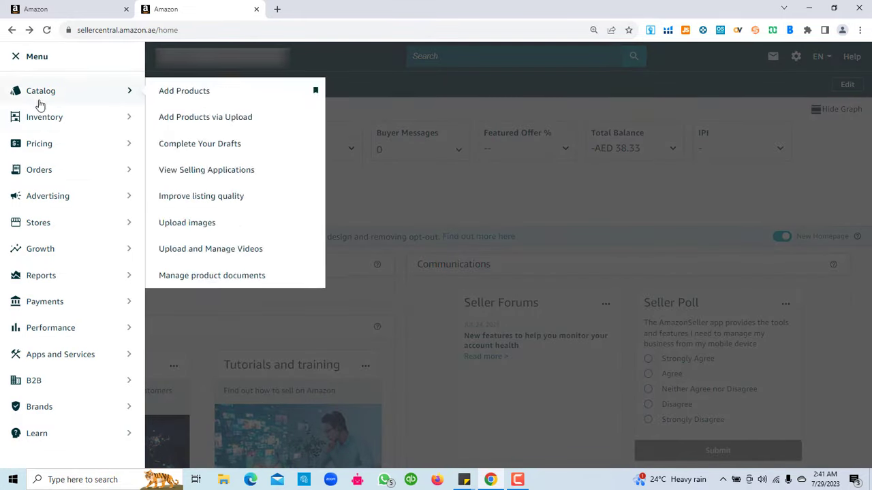
{"action": "mouse_move", "coordinate": [41, 118]}
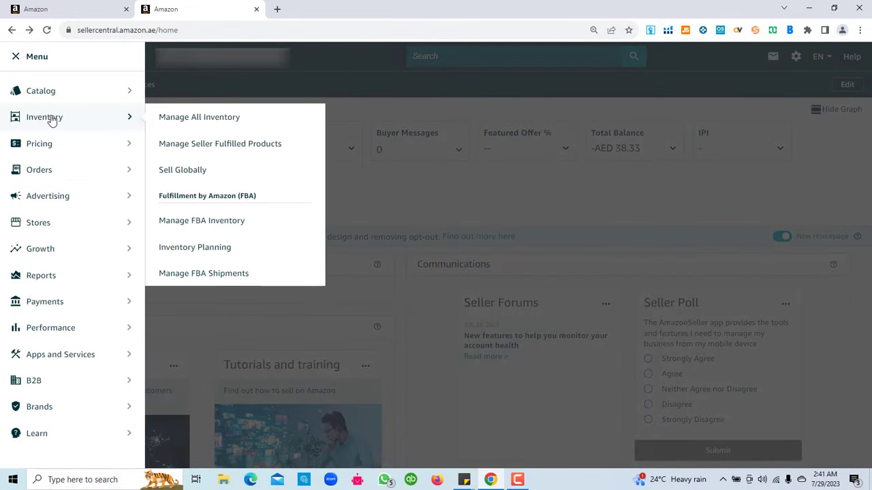
{"action": "left_click", "coordinate": [228, 121]}
{"action": "scroll", "coordinate": [384, 181], "scroll_direction": "down", "scroll_amount": 3}
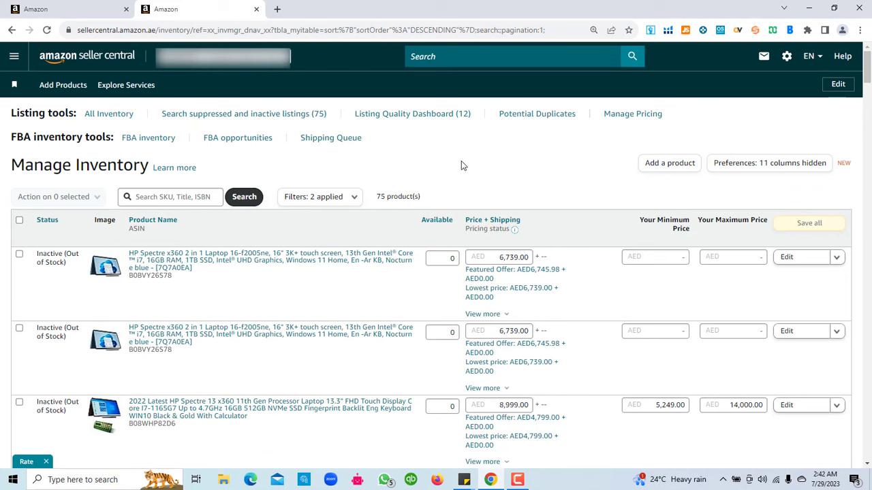
{"action": "scroll", "coordinate": [413, 256], "scroll_direction": "down", "scroll_amount": 2}
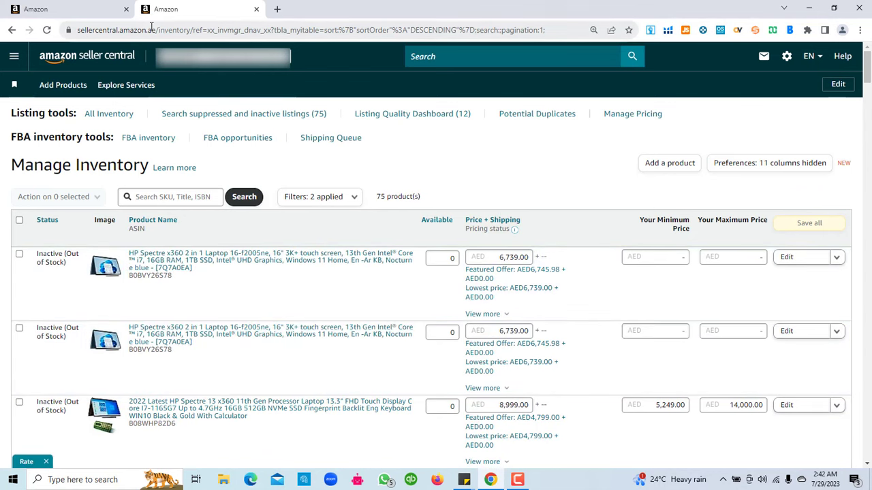
{"action": "left_click", "coordinate": [10, 32]}
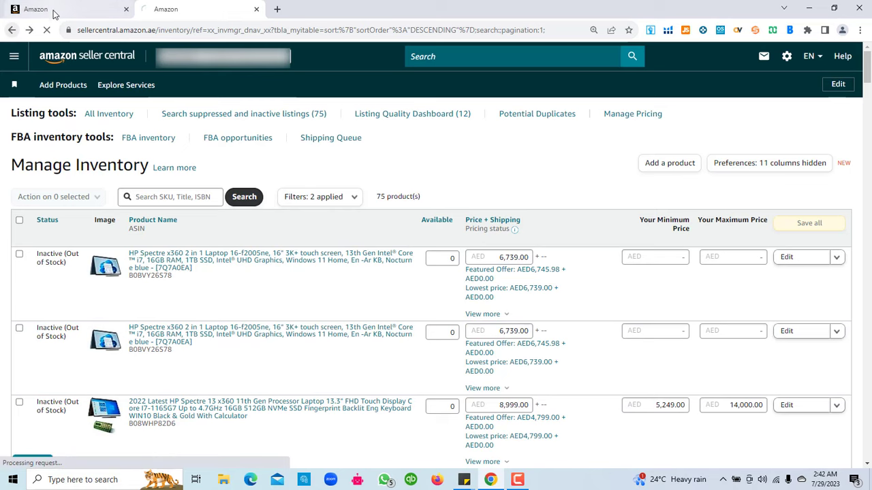
Return the first browser tab to the HP Spectre x360 product page and dismiss the IP Alert dialog
{"action": "left_click", "coordinate": [12, 30]}
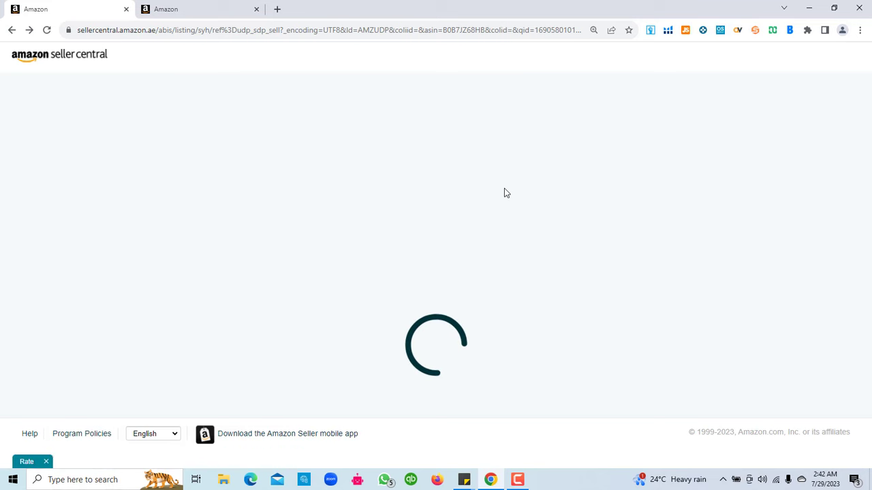
{"action": "left_click", "coordinate": [11, 30]}
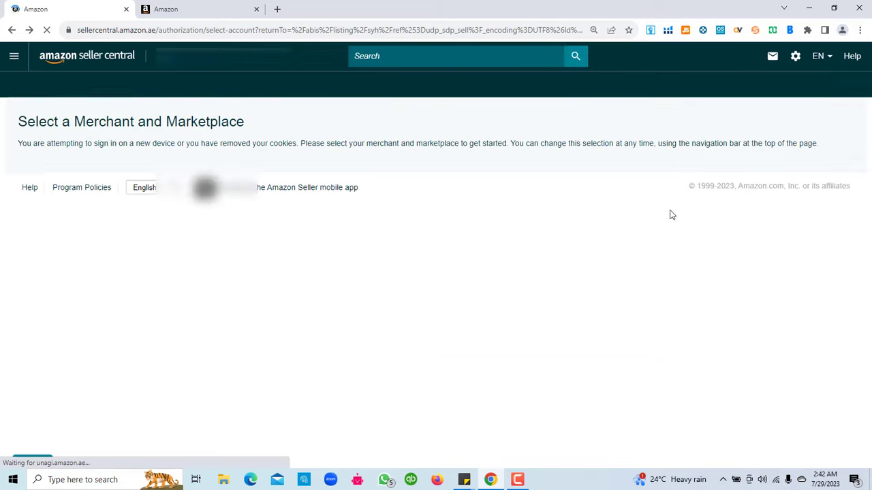
{"action": "left_click", "coordinate": [11, 30]}
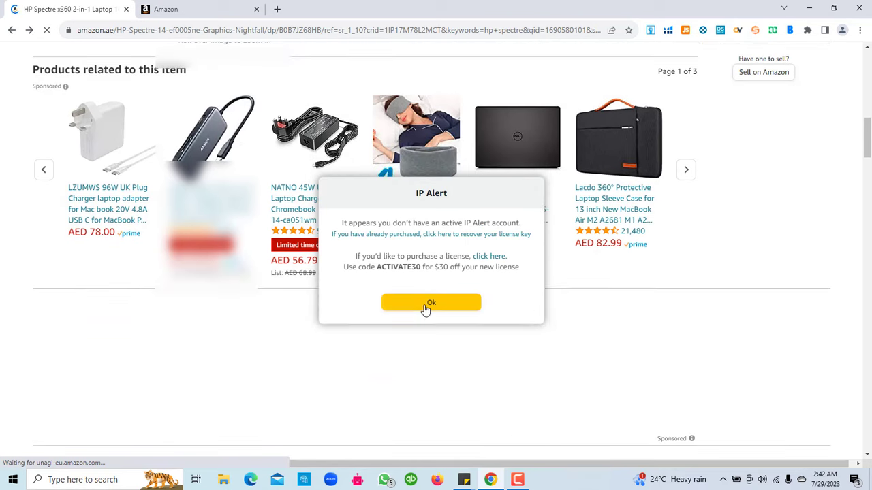
{"action": "left_click", "coordinate": [430, 303]}
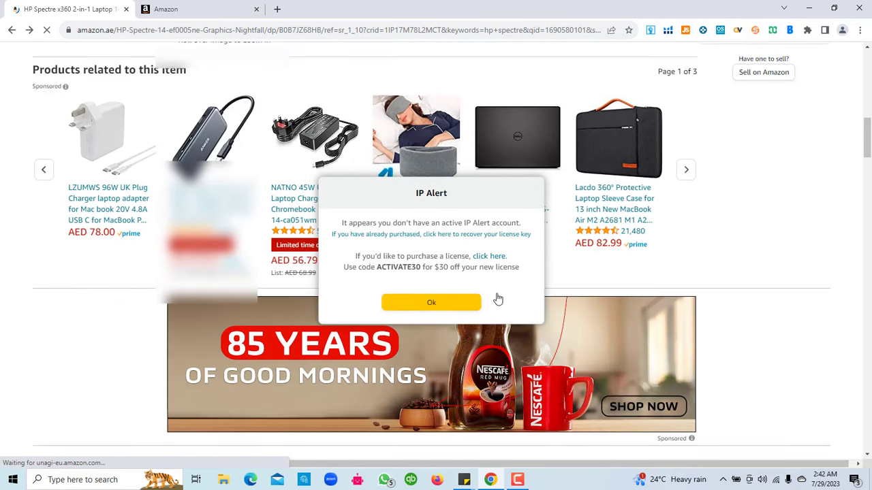
Copy the laptop's ASIN from the Additional Information section of the product page
{"action": "scroll", "coordinate": [784, 286], "scroll_direction": "down", "scroll_amount": 3}
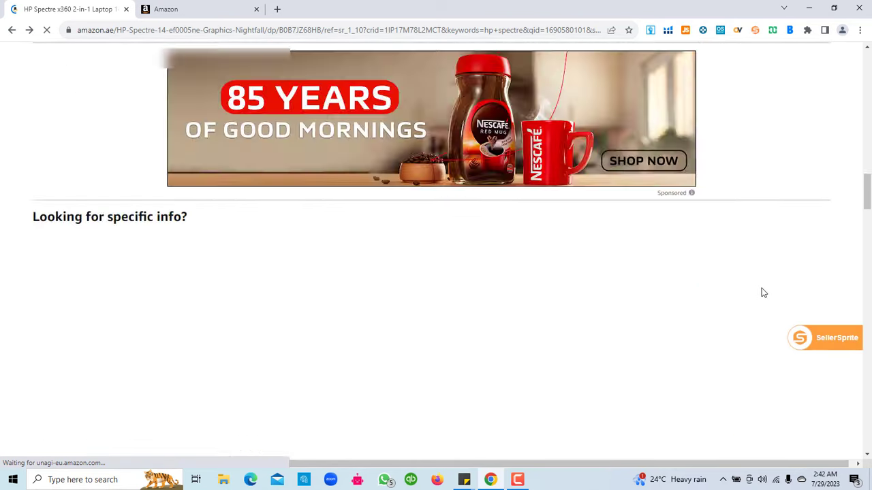
{"action": "scroll", "coordinate": [730, 265], "scroll_direction": "down", "scroll_amount": 5}
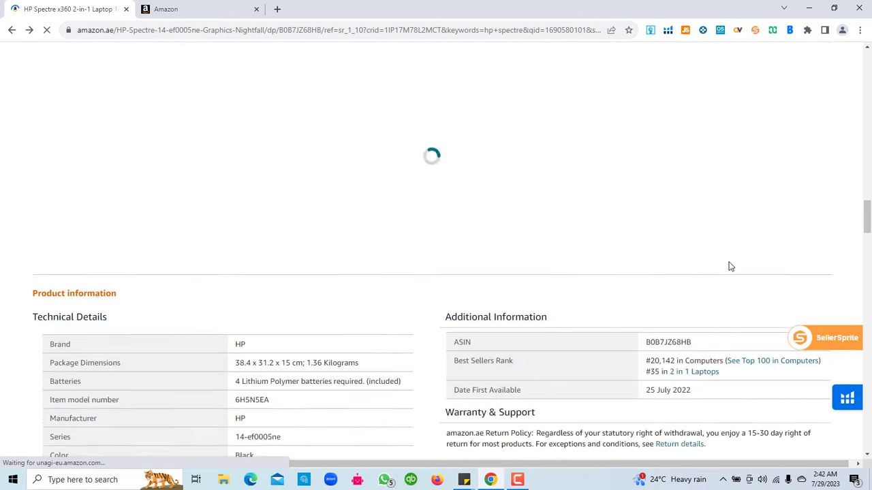
{"action": "scroll", "coordinate": [713, 280], "scroll_direction": "down", "scroll_amount": 4}
{"action": "scroll", "coordinate": [696, 278], "scroll_direction": "up", "scroll_amount": 3}
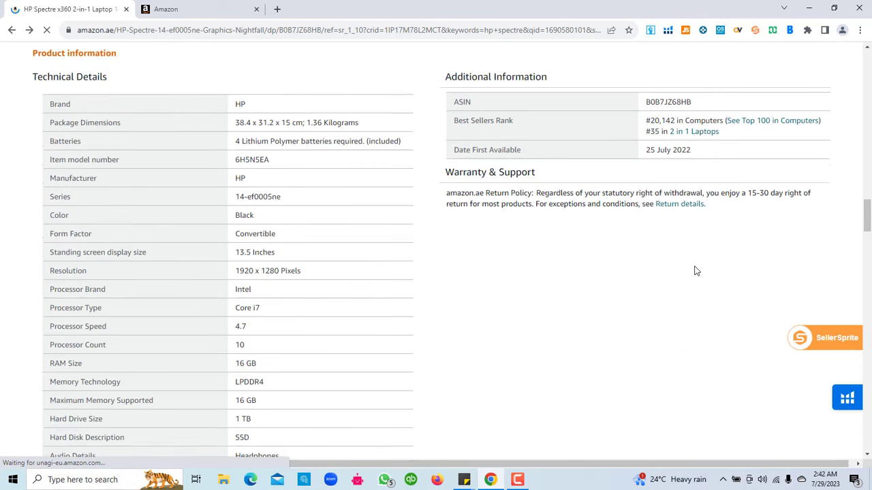
{"action": "double_click", "coordinate": [650, 278]}
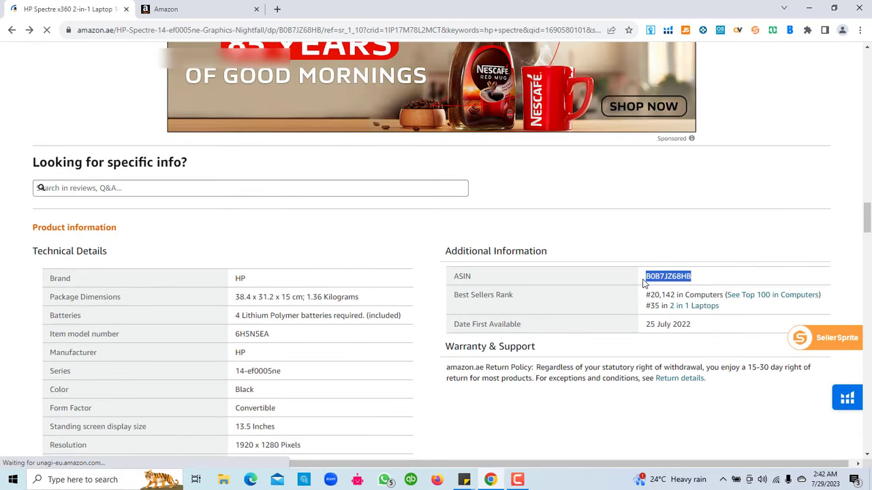
{"action": "right_click", "coordinate": [671, 277]}
{"action": "left_click", "coordinate": [681, 284]}
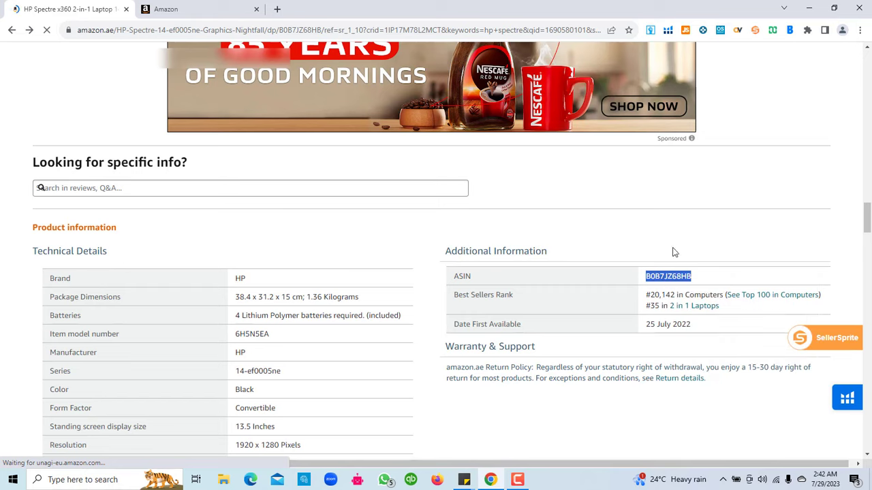
Switch to the Seller Central tab and open the catalog's Add Products page
{"action": "left_click", "coordinate": [205, 10]}
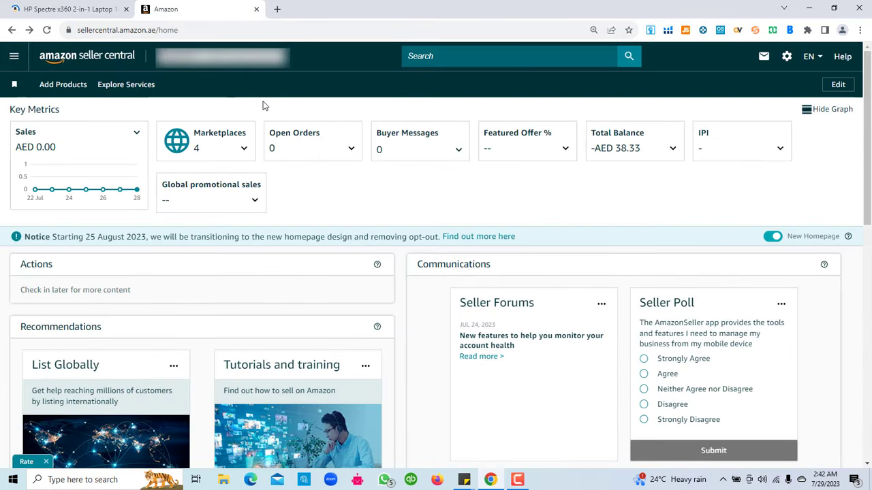
{"action": "left_click", "coordinate": [15, 60]}
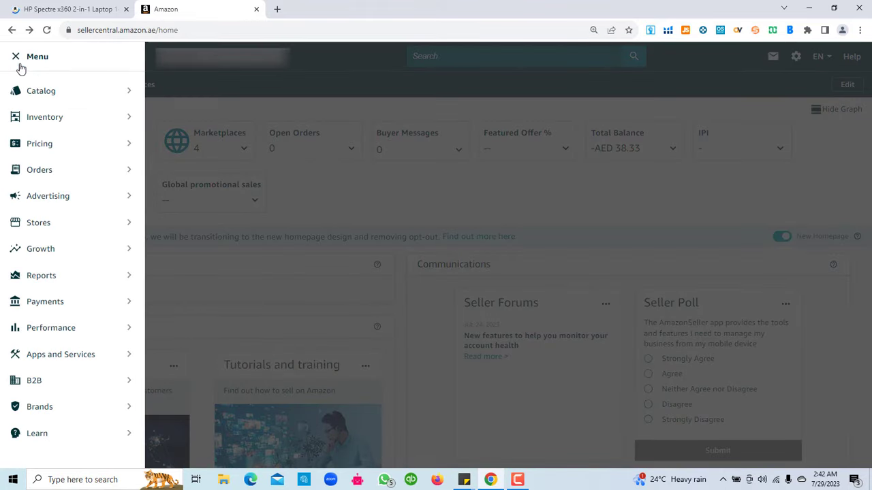
{"action": "mouse_move", "coordinate": [48, 96]}
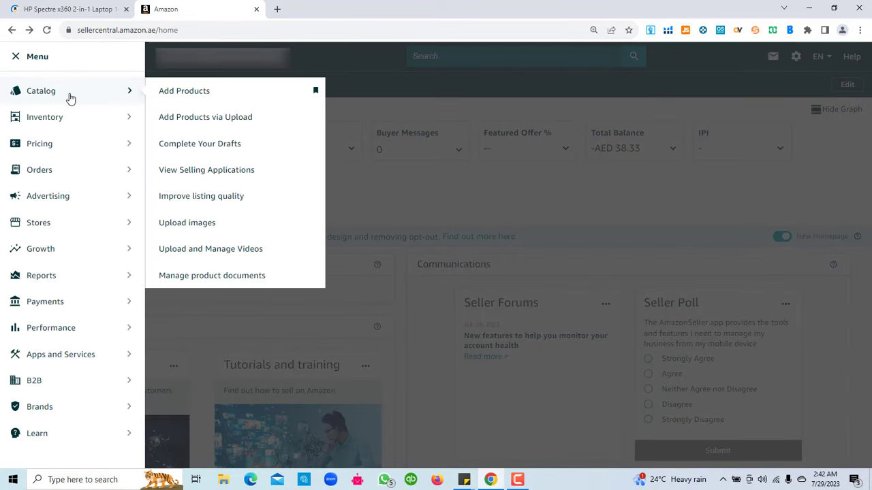
{"action": "left_click", "coordinate": [220, 97]}
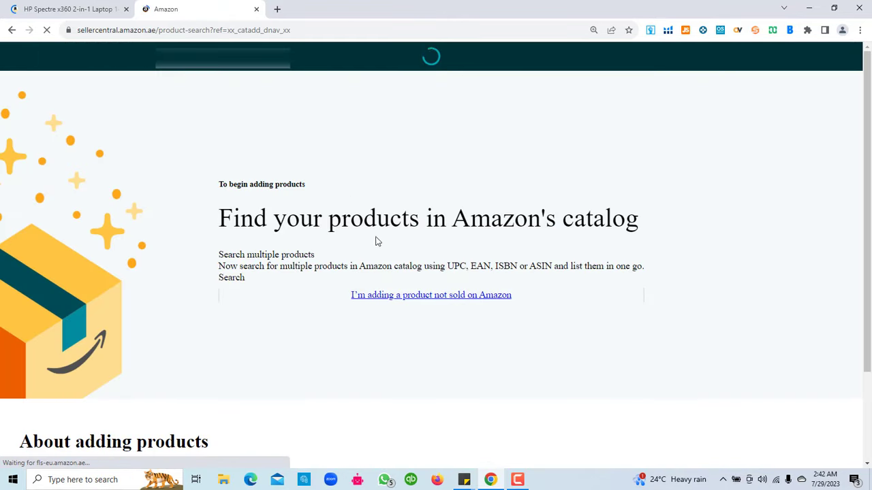
Search Amazon's catalog for the copied ASIN B0B7JZ68HB
{"action": "scroll", "coordinate": [384, 306], "scroll_direction": "down", "scroll_amount": 1}
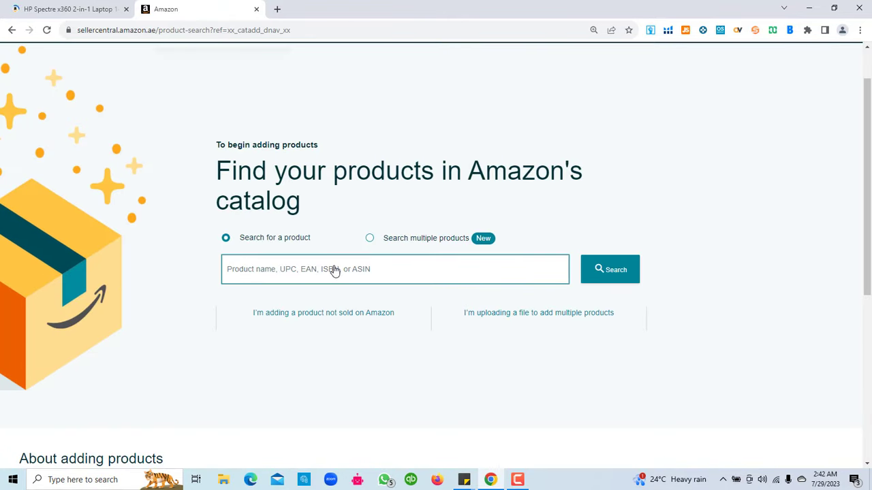
{"action": "right_click", "coordinate": [333, 267]}
{"action": "left_click", "coordinate": [380, 350]}
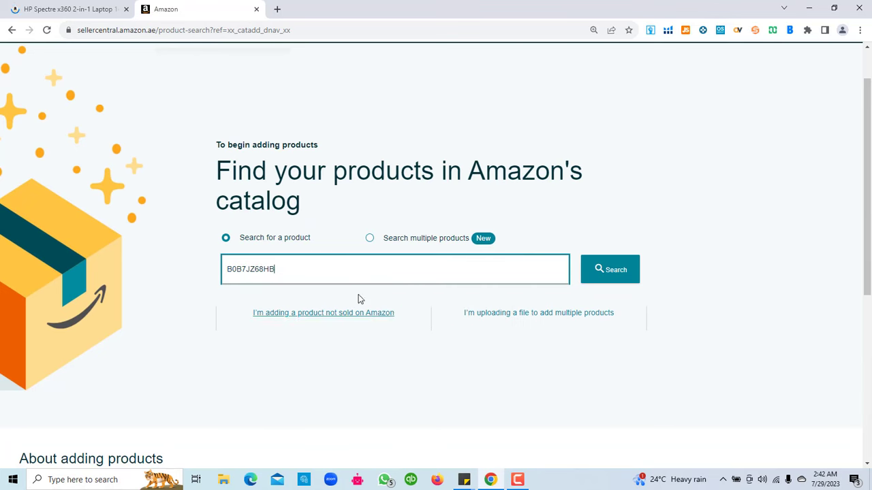
{"action": "left_click", "coordinate": [613, 270]}
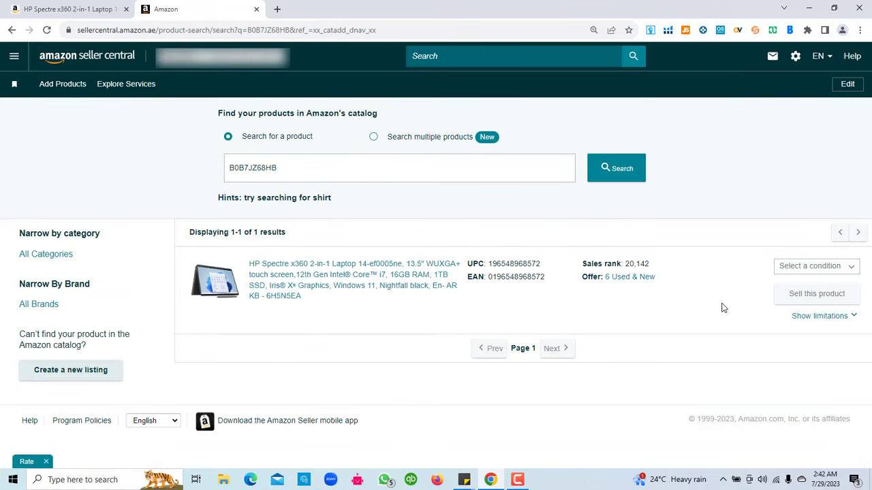
Set the found laptop's condition to New and open its offer form for selling
{"action": "left_click", "coordinate": [806, 267]}
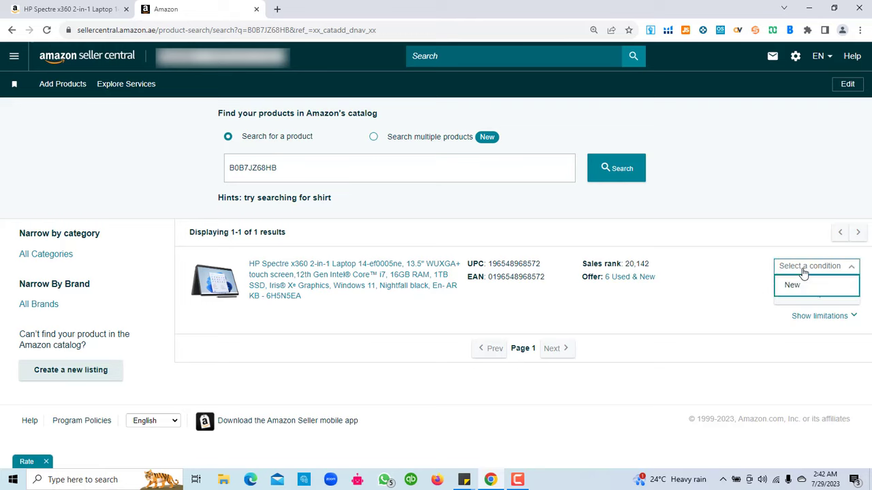
{"action": "left_click", "coordinate": [796, 287]}
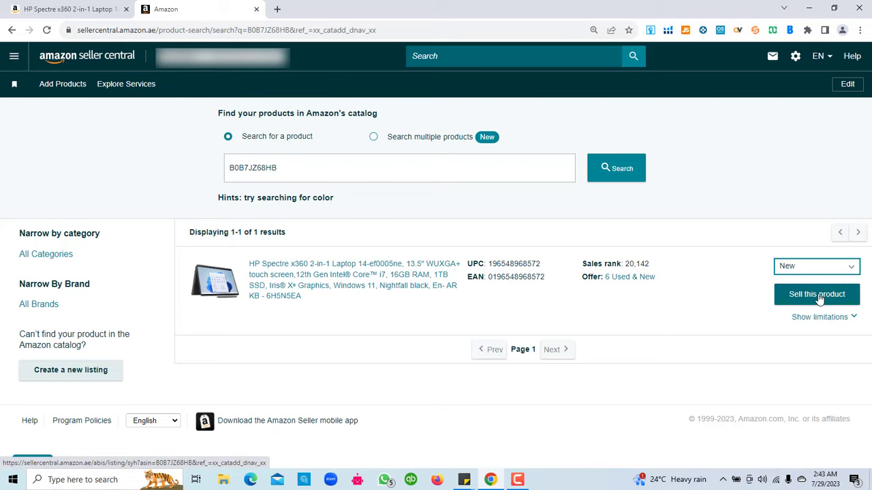
{"action": "left_click", "coordinate": [817, 295]}
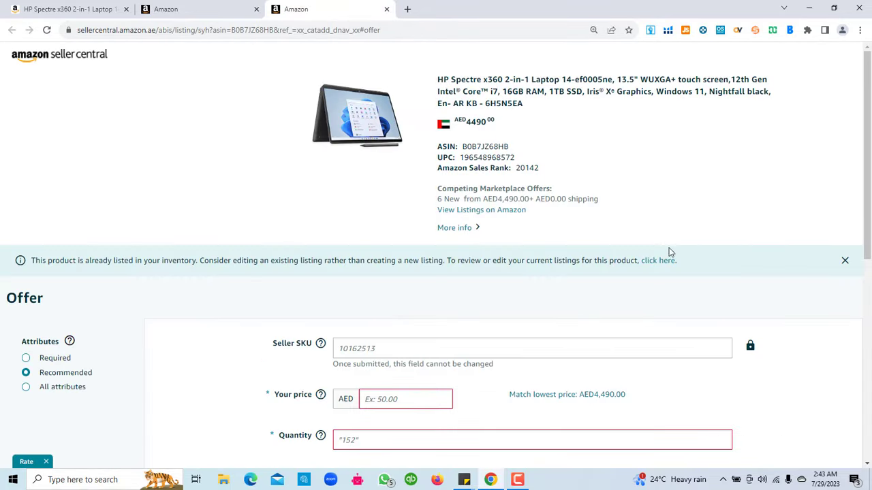
Match the offer's price to the lowest price of AED 4,490.00 and set the quantity to 0
{"action": "scroll", "coordinate": [670, 252], "scroll_direction": "down", "scroll_amount": 2}
{"action": "scroll", "coordinate": [758, 255], "scroll_direction": "down", "scroll_amount": 2}
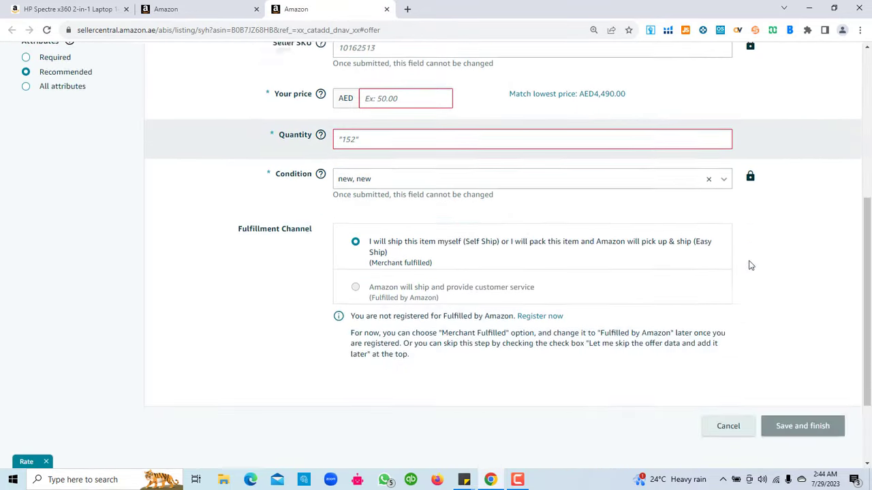
{"action": "scroll", "coordinate": [681, 325], "scroll_direction": "up", "scroll_amount": 2}
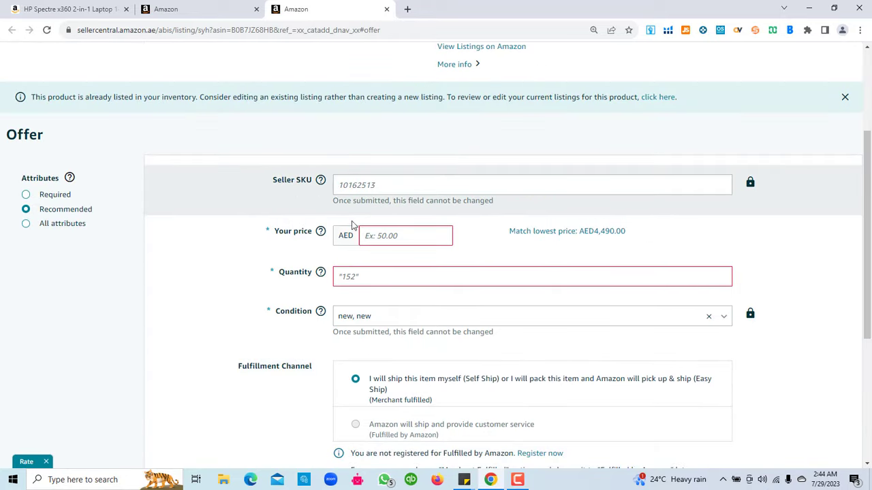
{"action": "scroll", "coordinate": [353, 235], "scroll_direction": "down", "scroll_amount": 1}
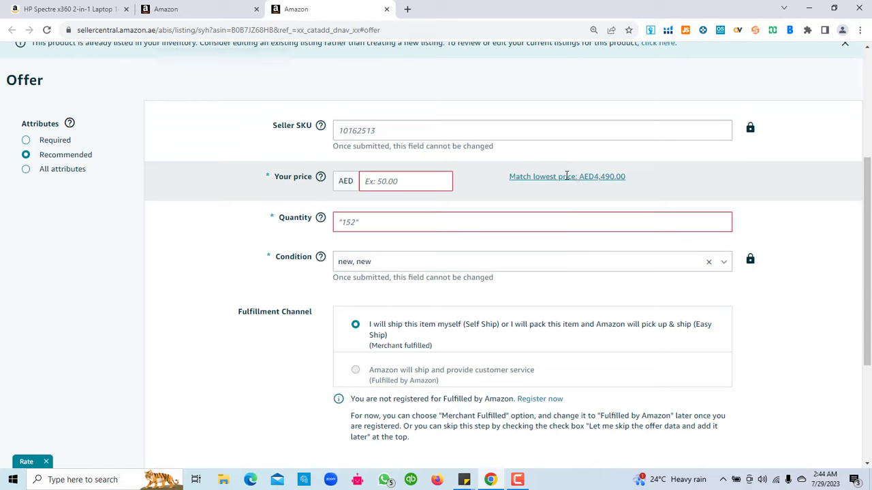
{"action": "left_click", "coordinate": [566, 176]}
{"action": "left_click", "coordinate": [370, 221]}
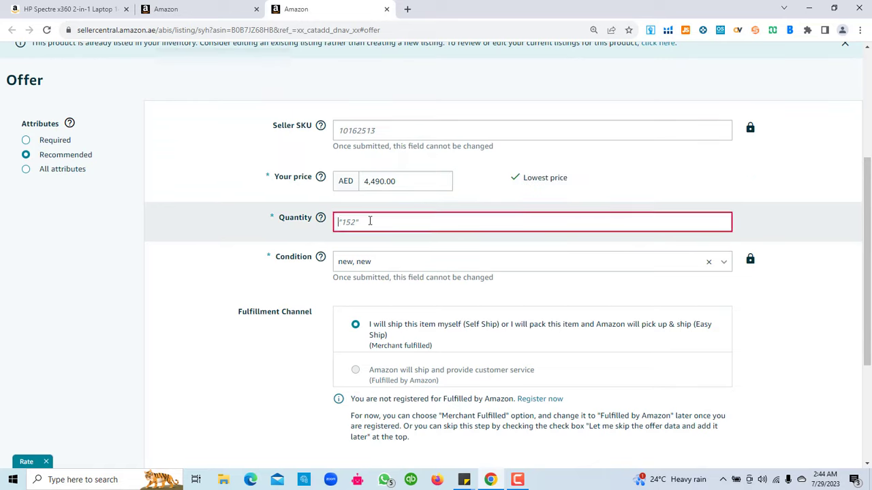
{"action": "type", "text": "0"}
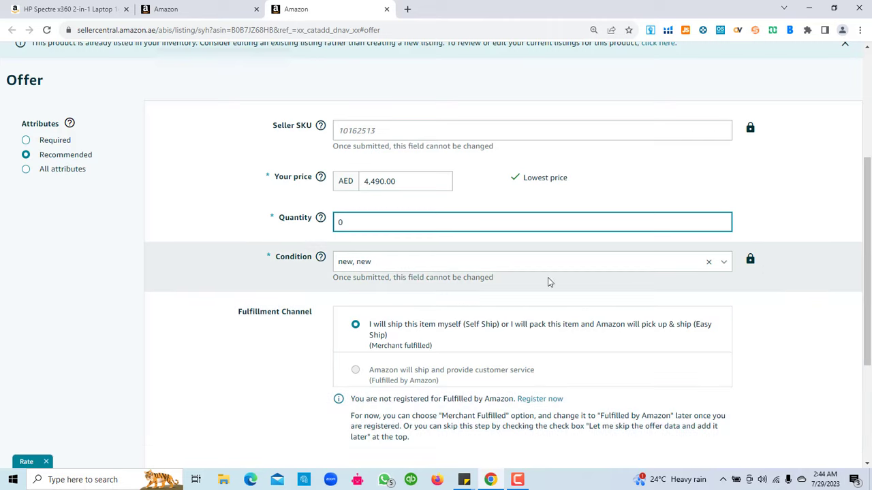
Choose the merchant-fulfilled option (Self Ship or Easy Ship) as the offer's fulfillment channel
{"action": "left_click", "coordinate": [368, 266]}
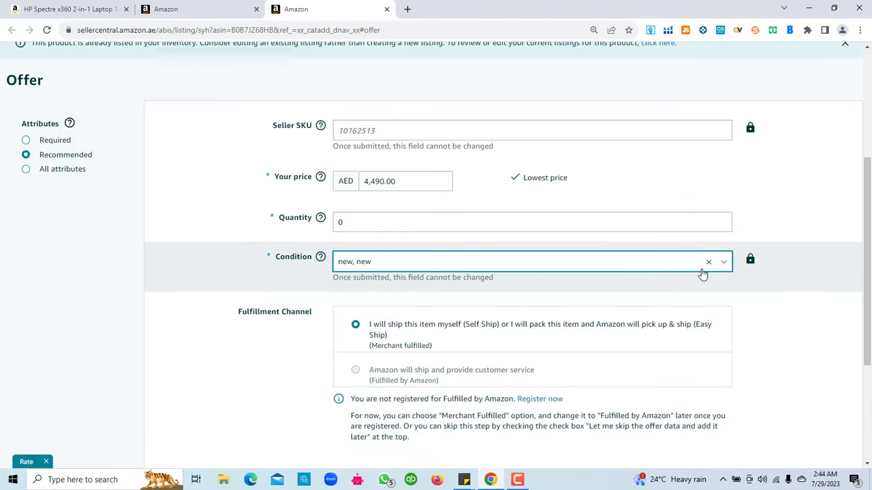
{"action": "scroll", "coordinate": [768, 315], "scroll_direction": "down", "scroll_amount": 1}
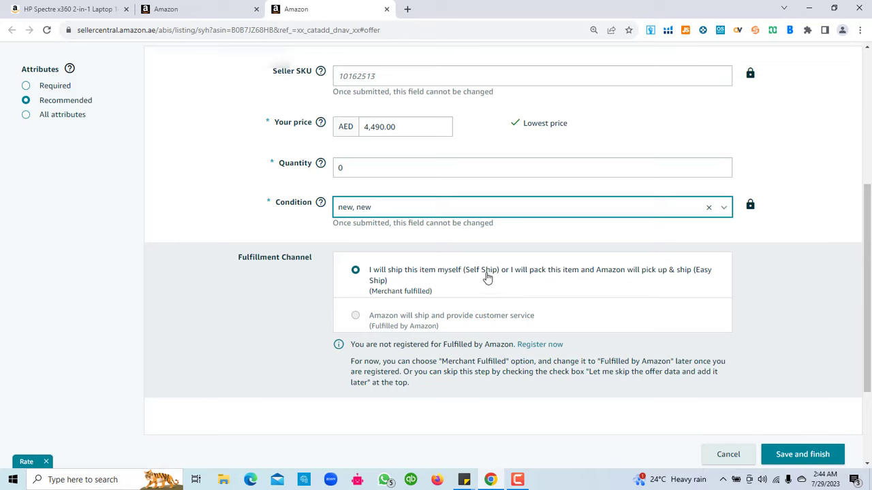
{"action": "left_click", "coordinate": [447, 285]}
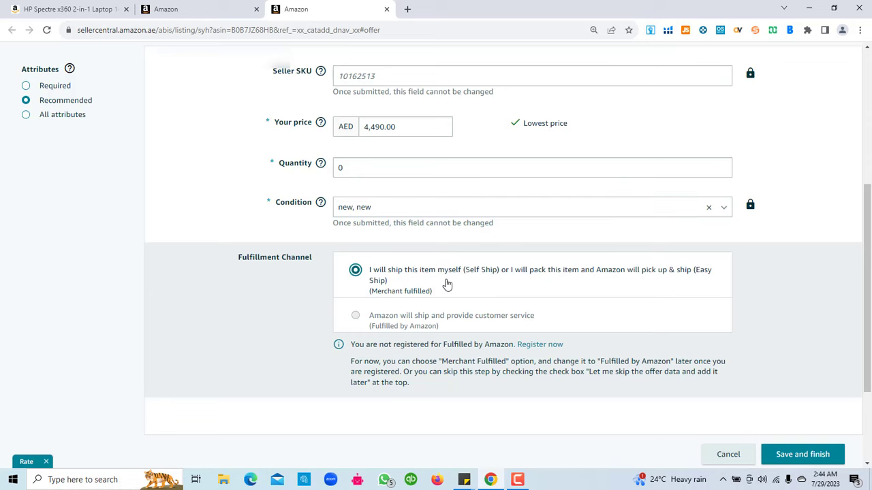
{"action": "scroll", "coordinate": [779, 277], "scroll_direction": "down", "scroll_amount": 2}
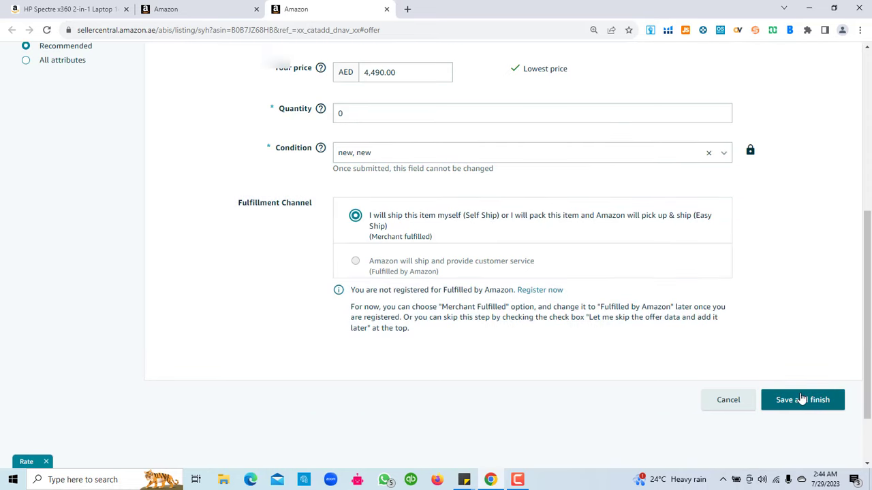
{"action": "left_click", "coordinate": [802, 400]}
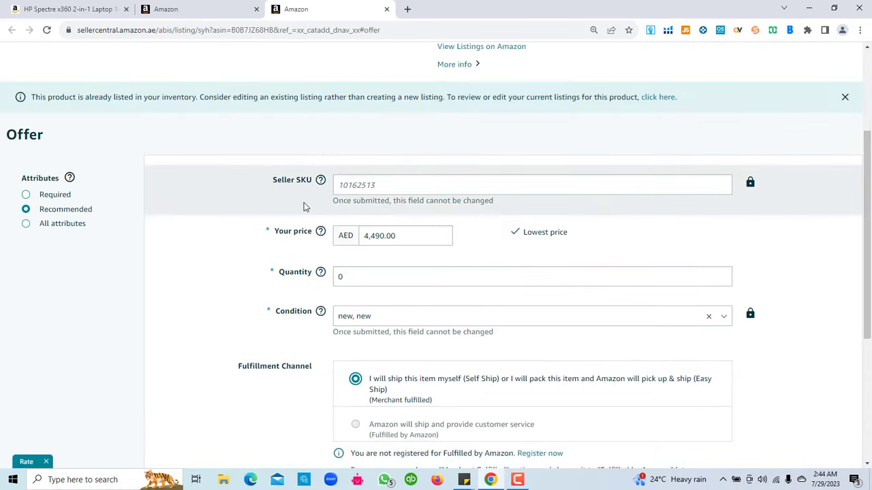
Show all attributes of the offer form and examine the extra fields for sale price, order quantity, handling time and gift options
{"action": "left_click", "coordinate": [60, 225]}
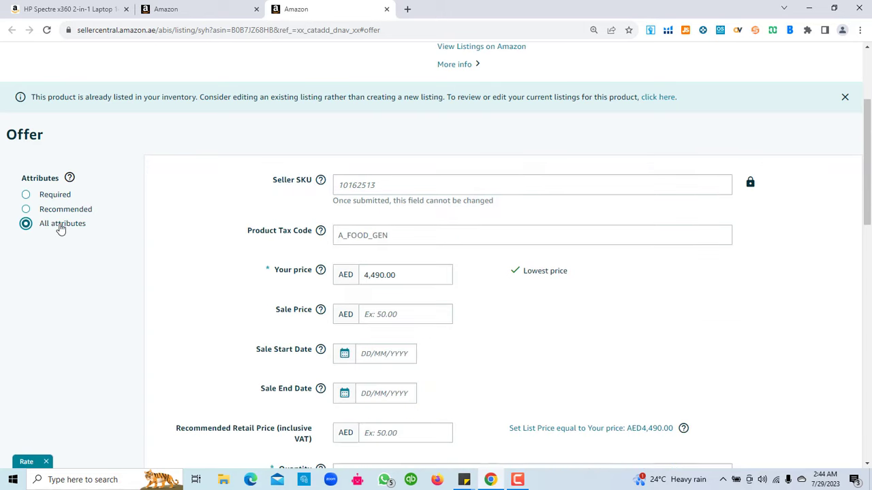
{"action": "scroll", "coordinate": [222, 275], "scroll_direction": "down", "scroll_amount": 2}
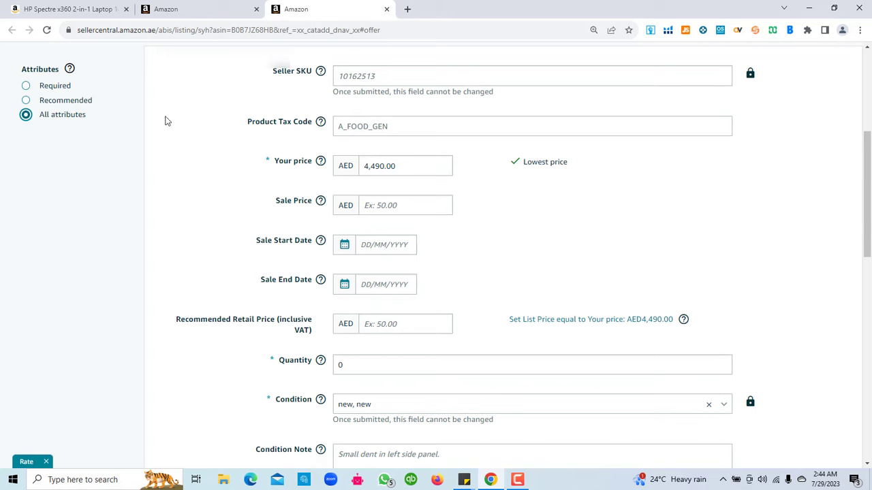
{"action": "scroll", "coordinate": [235, 166], "scroll_direction": "down", "scroll_amount": 2}
{"action": "scroll", "coordinate": [232, 178], "scroll_direction": "up", "scroll_amount": 1}
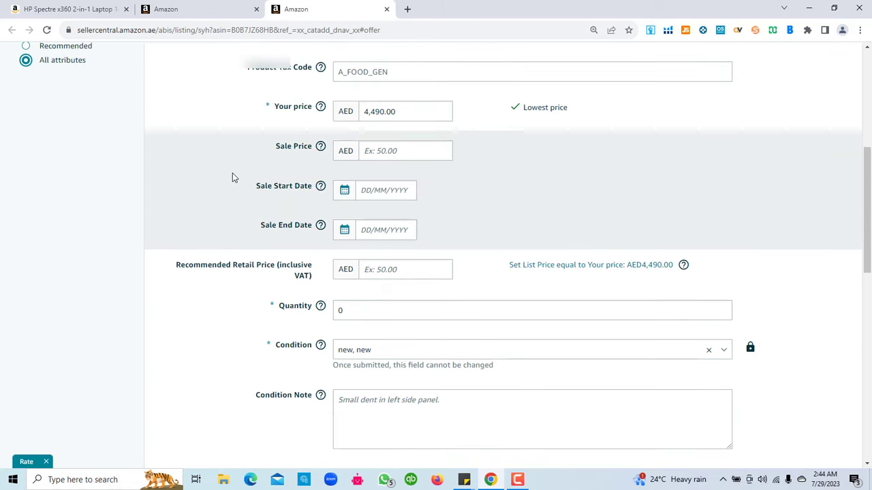
{"action": "scroll", "coordinate": [232, 177], "scroll_direction": "down", "scroll_amount": 3}
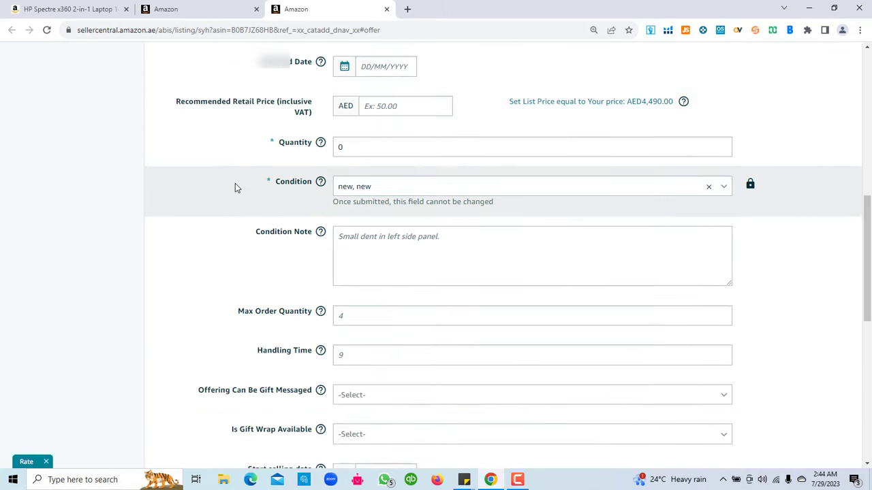
{"action": "scroll", "coordinate": [243, 238], "scroll_direction": "down", "scroll_amount": 1}
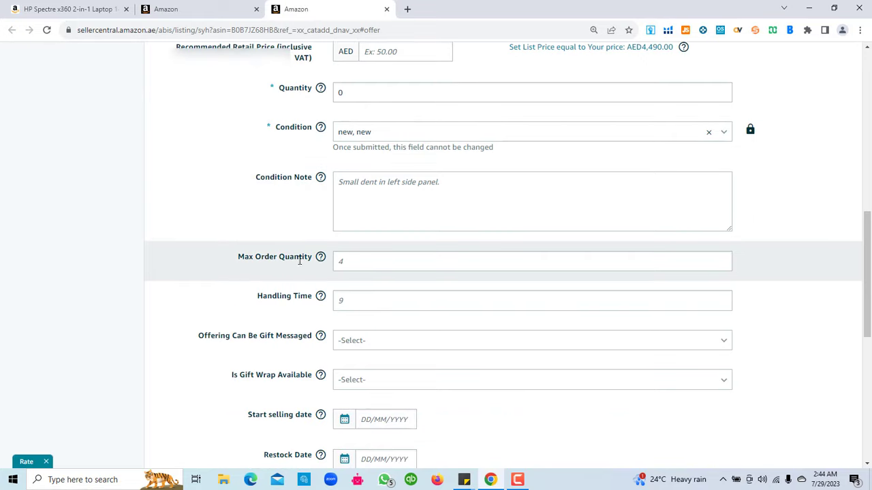
{"action": "scroll", "coordinate": [333, 272], "scroll_direction": "down", "scroll_amount": 1}
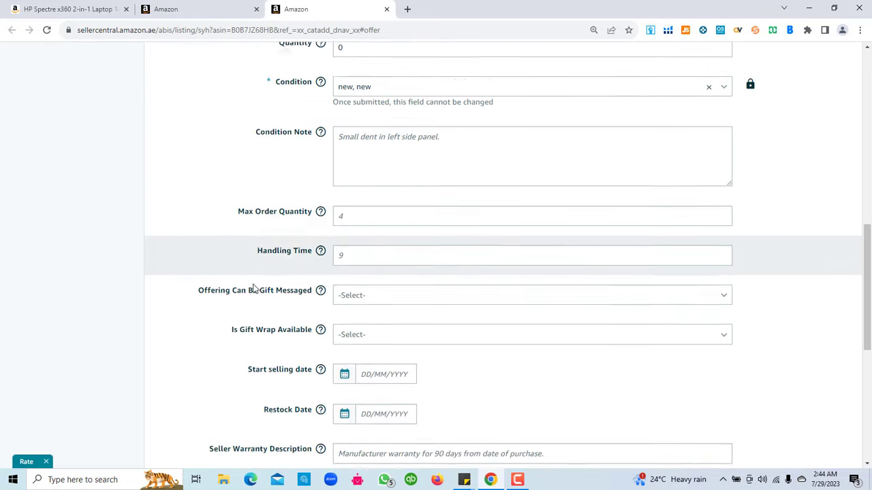
{"action": "scroll", "coordinate": [259, 252], "scroll_direction": "up", "scroll_amount": 7}
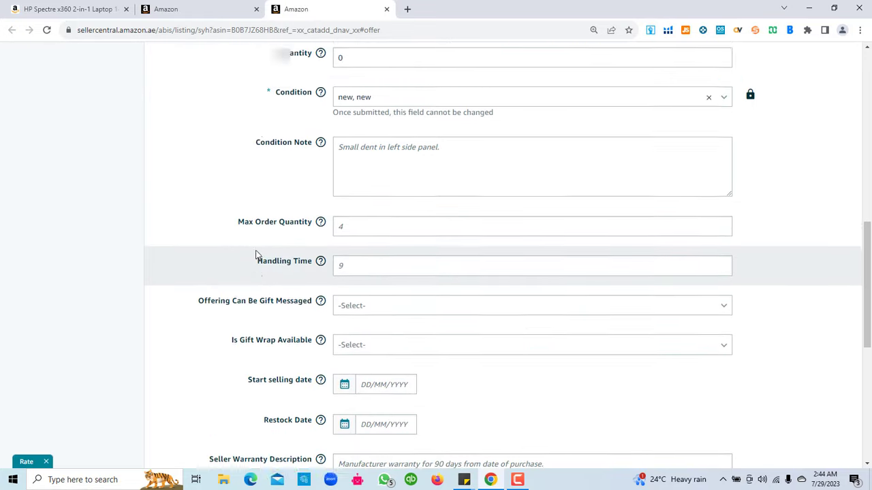
{"action": "scroll", "coordinate": [193, 226], "scroll_direction": "up", "scroll_amount": 3}
{"action": "scroll", "coordinate": [168, 230], "scroll_direction": "down", "scroll_amount": 3}
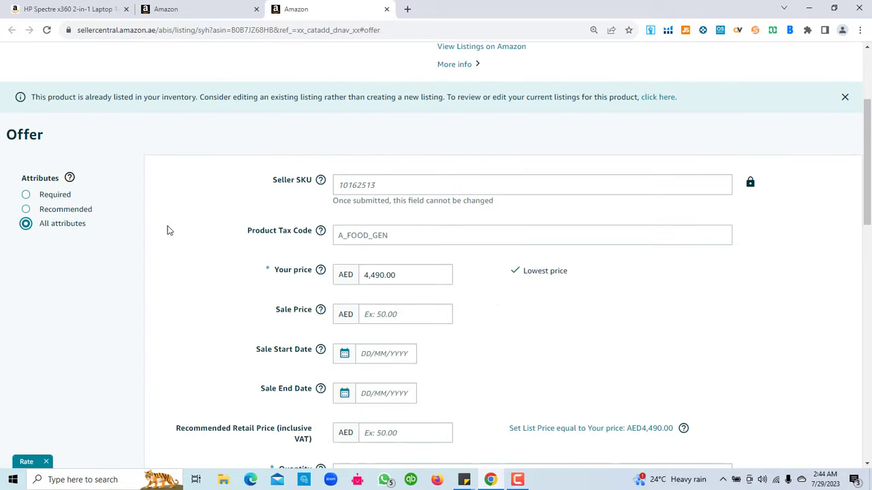
Return the form to the recommended attributes, review the offer details, and save and finish the listing
{"action": "left_click", "coordinate": [45, 212]}
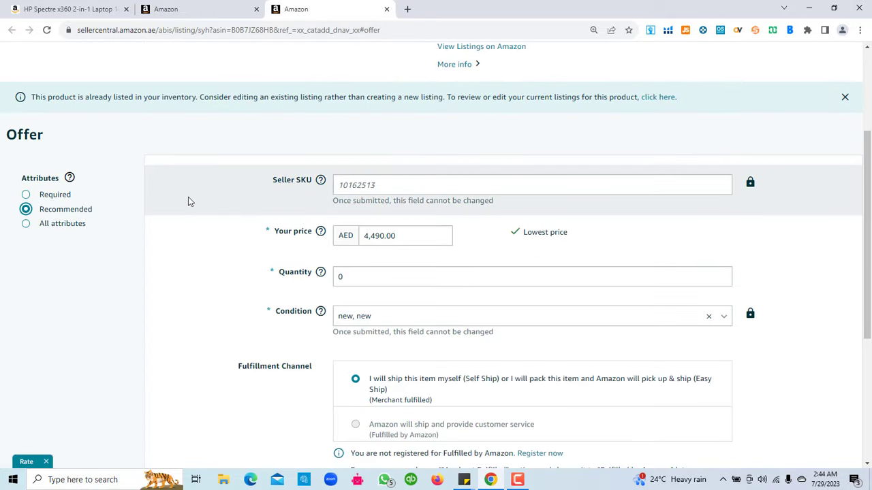
{"action": "scroll", "coordinate": [243, 243], "scroll_direction": "down", "scroll_amount": 4}
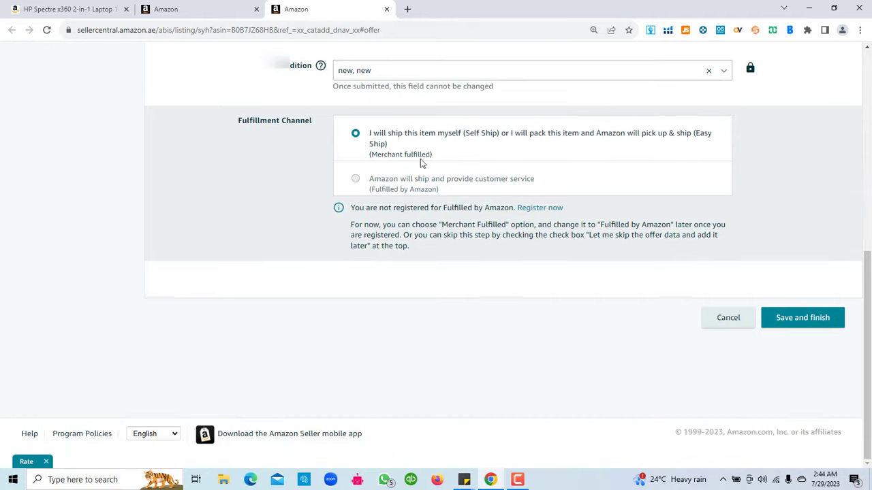
{"action": "scroll", "coordinate": [637, 161], "scroll_direction": "up", "scroll_amount": 3}
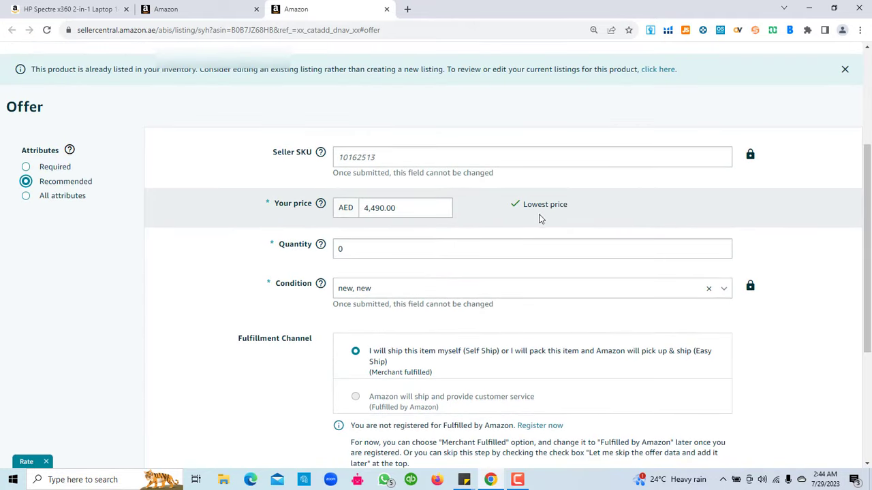
{"action": "scroll", "coordinate": [613, 211], "scroll_direction": "down", "scroll_amount": 2}
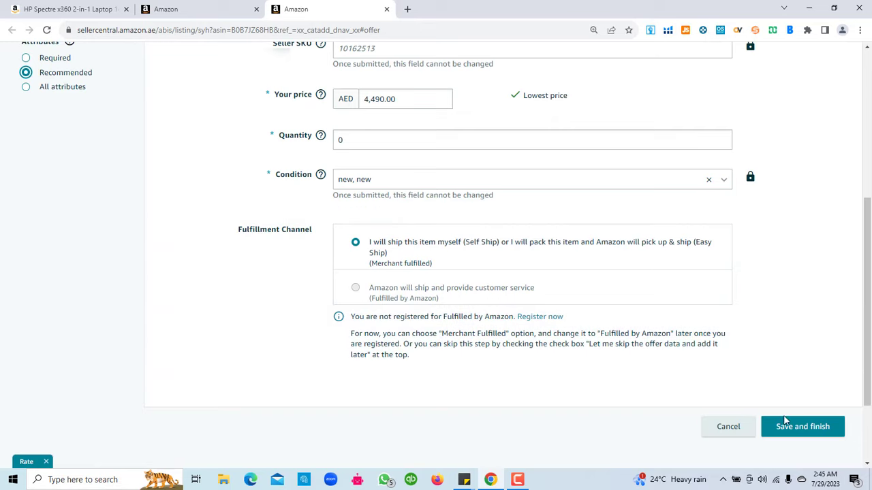
{"action": "scroll", "coordinate": [785, 420], "scroll_direction": "down", "scroll_amount": 1}
{"action": "left_click", "coordinate": [792, 375]}
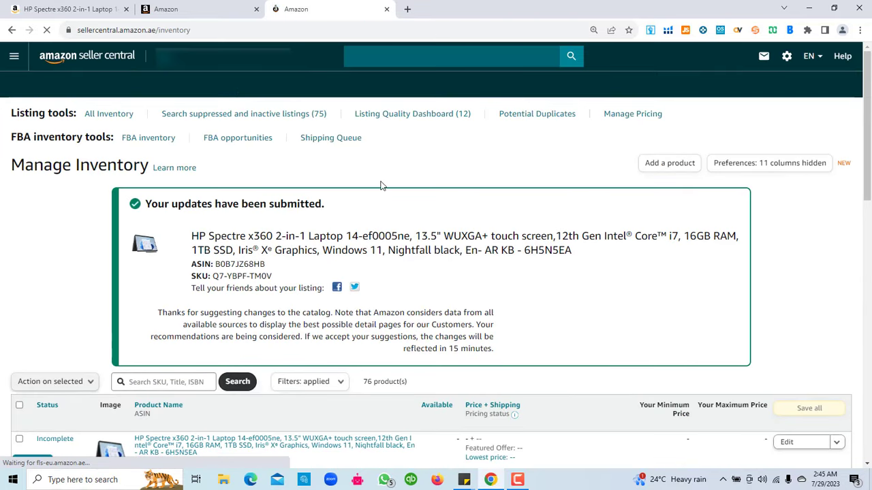
Read the submission notice to check how long the listing changes take to be reflected
{"action": "scroll", "coordinate": [382, 225], "scroll_direction": "down", "scroll_amount": 1}
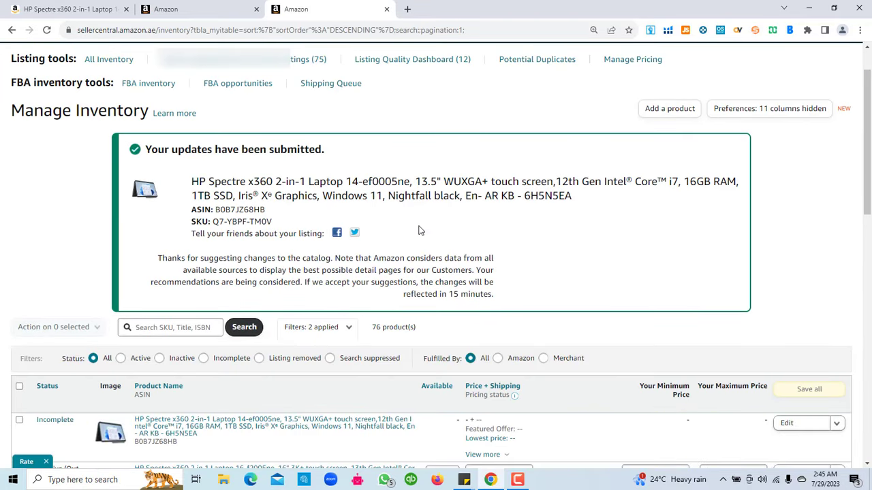
{"action": "left_click_drag", "start_coordinate": [447, 294], "coordinate": [468, 298]}
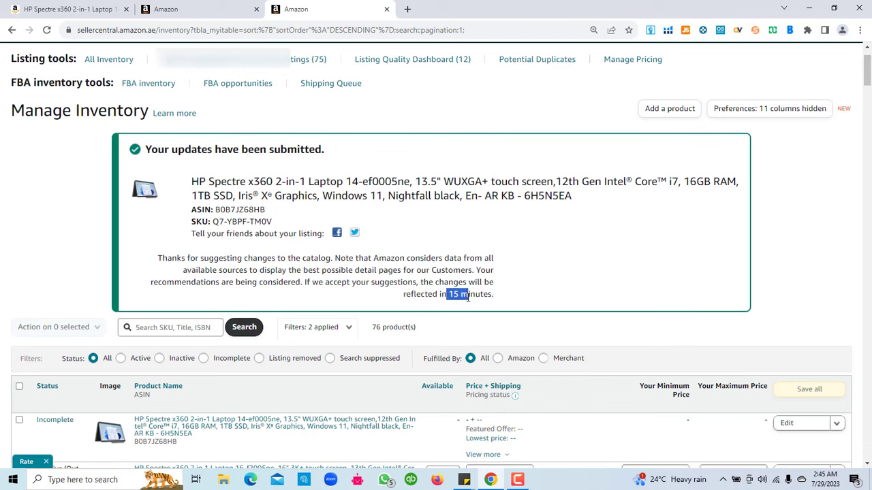
{"action": "left_click", "coordinate": [528, 295]}
Switch back to the catalog search tab and open the Manage All Inventory page from there
{"action": "left_click", "coordinate": [197, 12]}
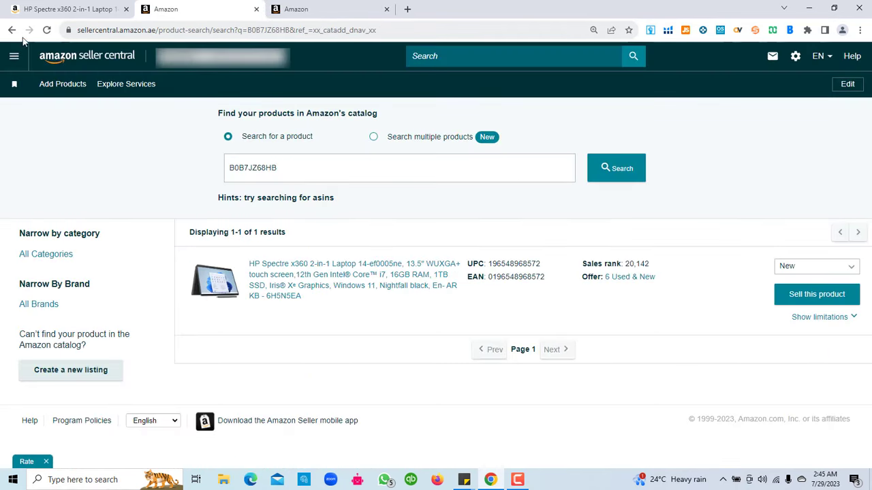
{"action": "left_click", "coordinate": [17, 57]}
{"action": "mouse_move", "coordinate": [64, 119]}
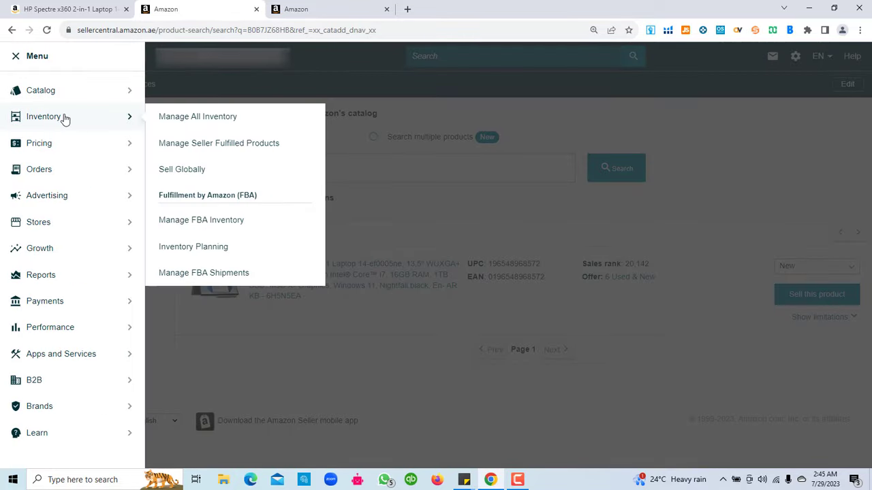
{"action": "left_click", "coordinate": [203, 117]}
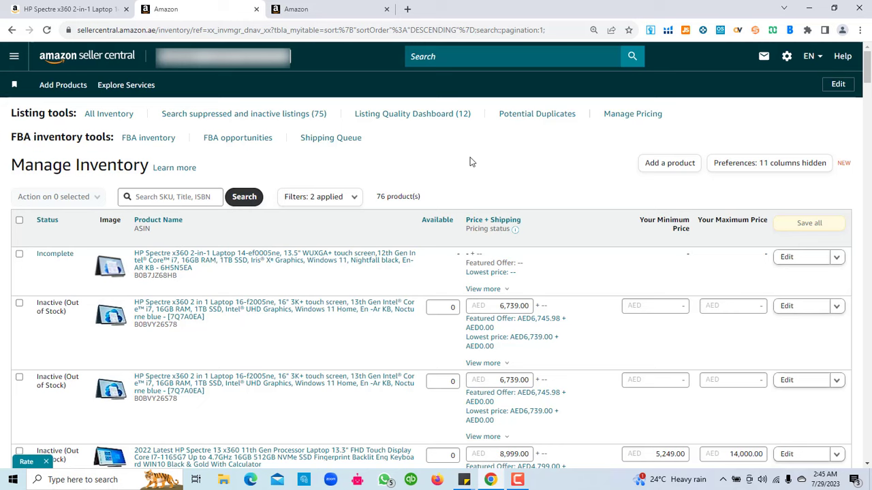
{"action": "left_click", "coordinate": [517, 479]}
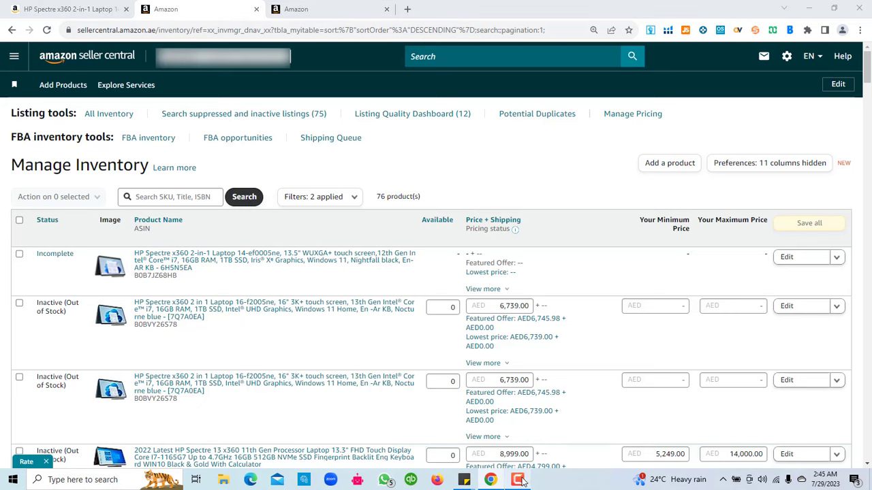